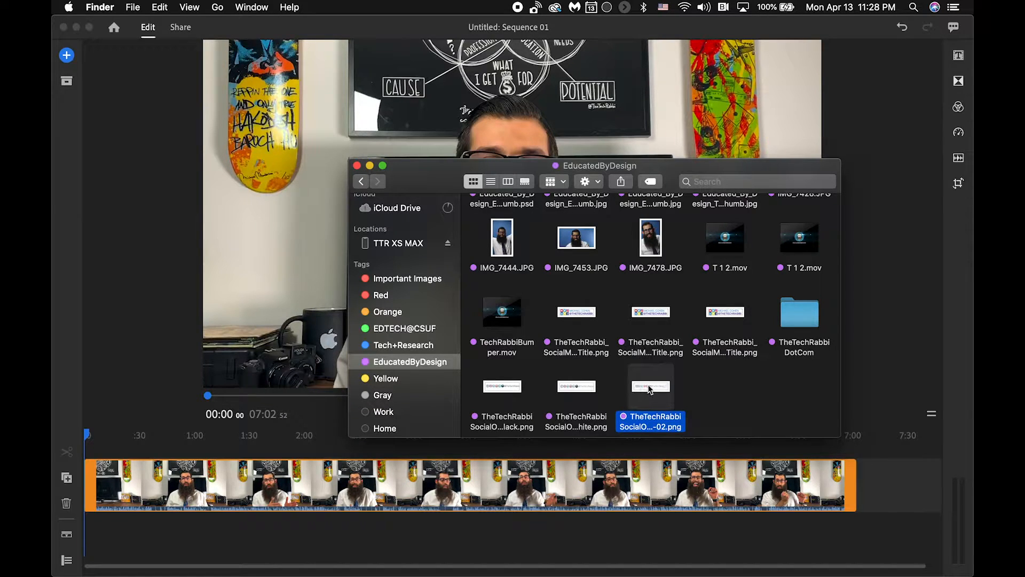
Add the selected TheTechRabbi PNG ending in -02 from the Finder window to the start of the timeline.
{"action": "left_click_drag", "start_coordinate": [650, 389], "coordinate": [123, 450]}
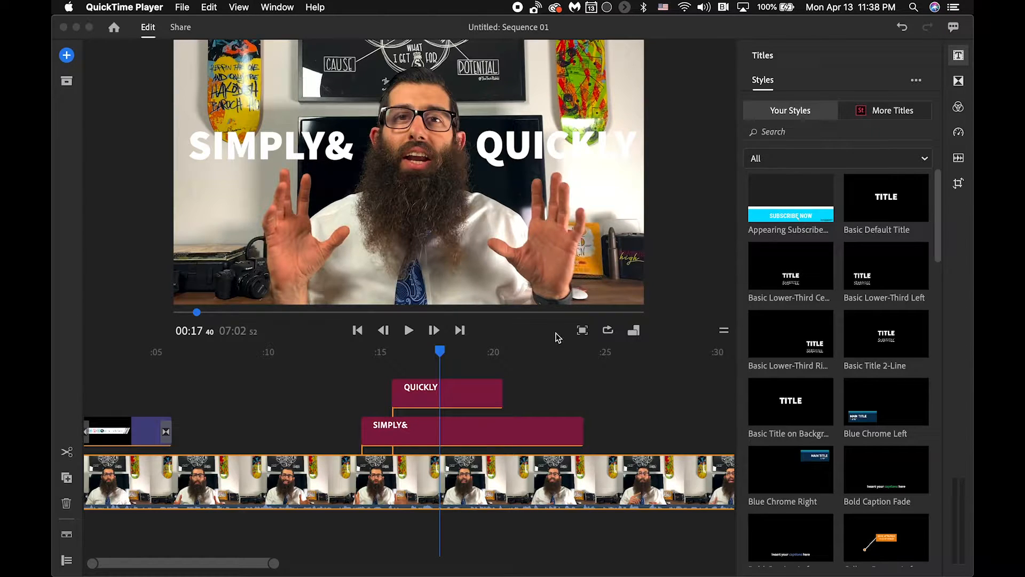
Show the title styles and add a Basic Default Title at the playhead near 17 seconds.
{"action": "left_click", "coordinate": [957, 57]}
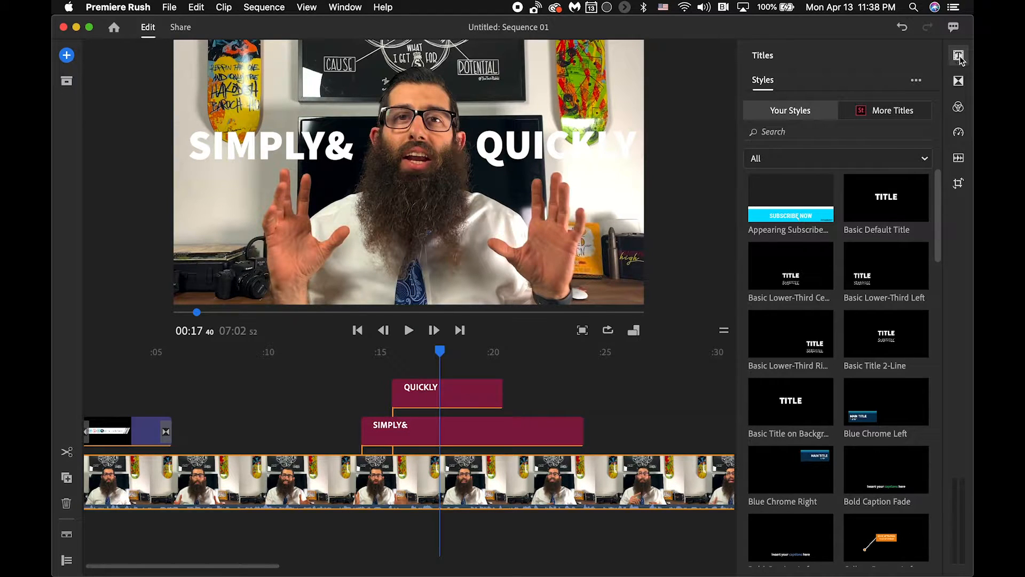
{"action": "left_click", "coordinate": [958, 57]}
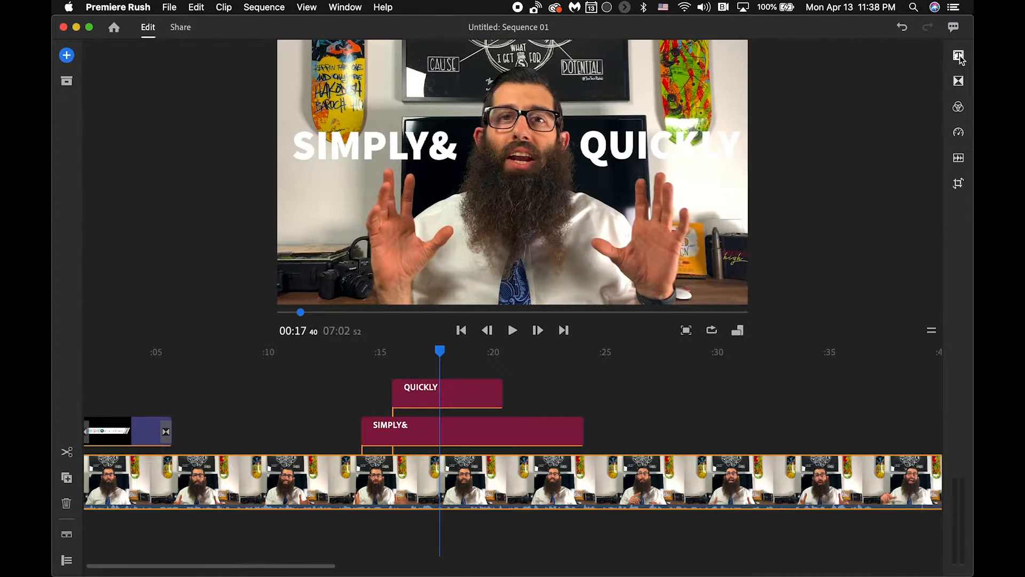
{"action": "left_click", "coordinate": [959, 56]}
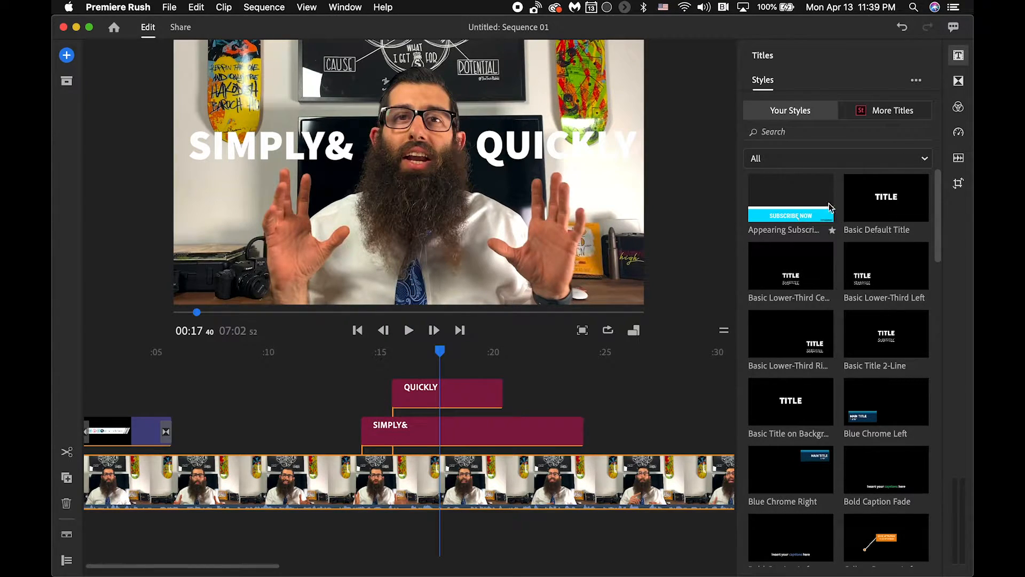
{"action": "left_click", "coordinate": [872, 200]}
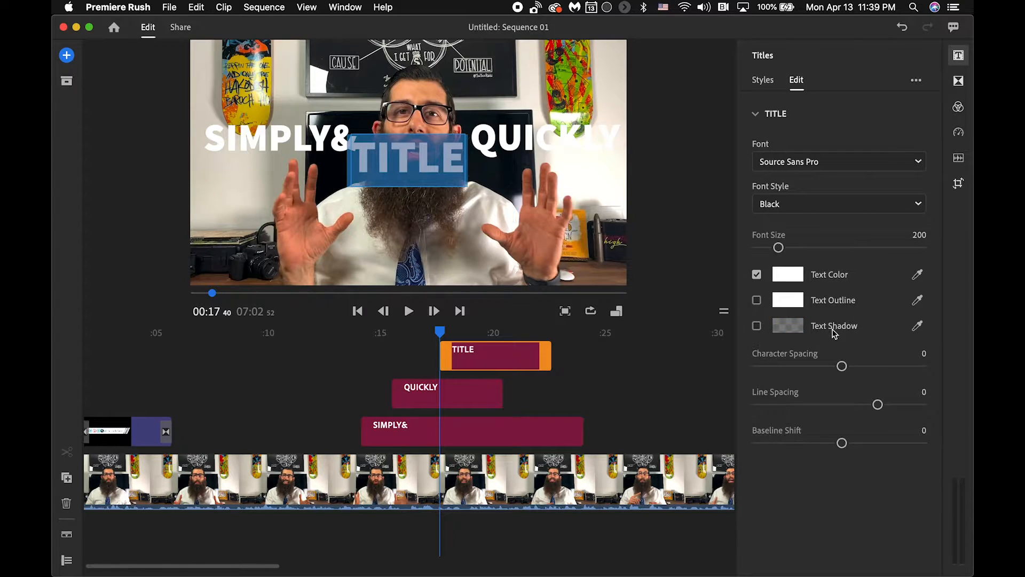
Replace the new title's placeholder text with "adasdas".
{"action": "left_click", "coordinate": [485, 357]}
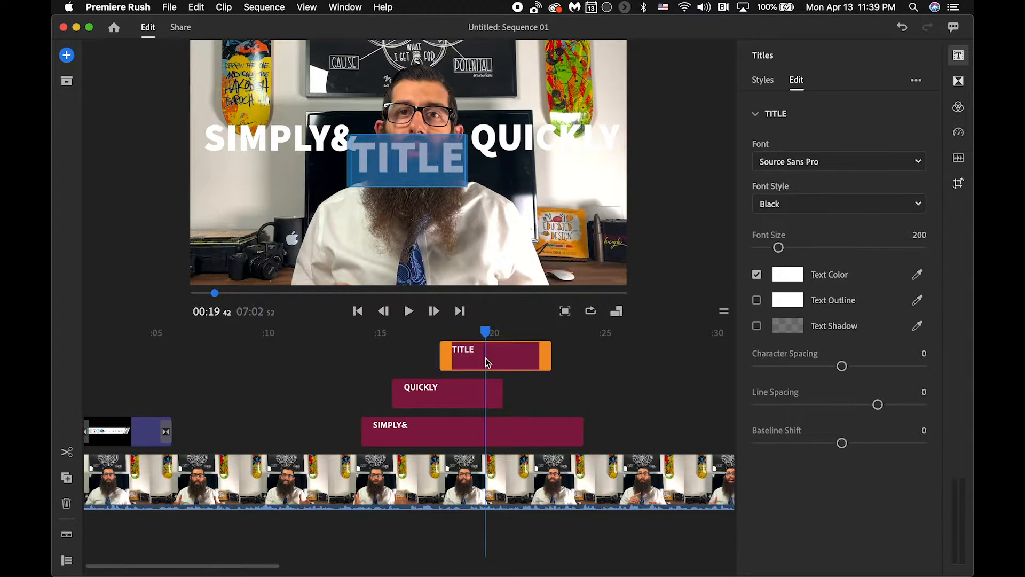
{"action": "double_click", "coordinate": [393, 155]}
{"action": "type", "text": "adasdas"}
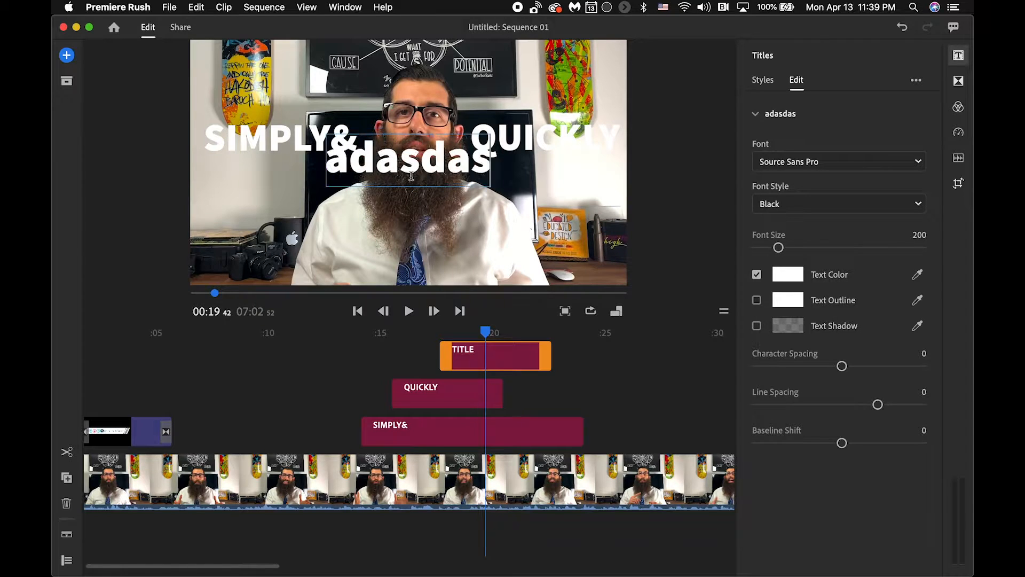
Delete the "adasdas" test title from the timeline.
{"action": "left_click", "coordinate": [783, 117]}
{"action": "left_click", "coordinate": [495, 363]}
{"action": "key", "text": "BackSpace"}
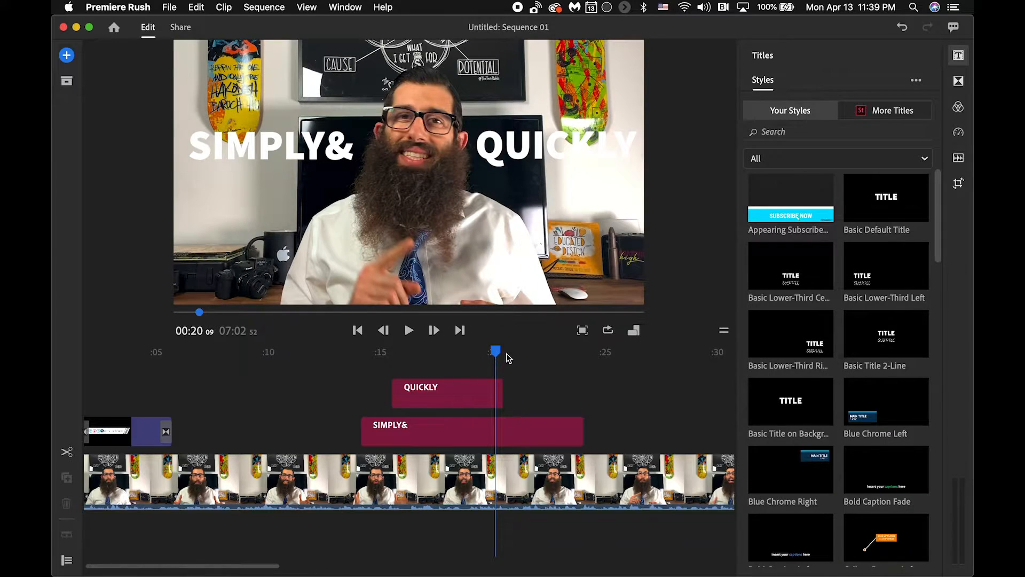
Play the sequence from just before the SIMPLY& title to review the timing of both titles.
{"action": "left_click", "coordinate": [494, 354]}
{"action": "left_click_drag", "start_coordinate": [494, 354], "coordinate": [351, 355]}
{"action": "key", "text": "space"}
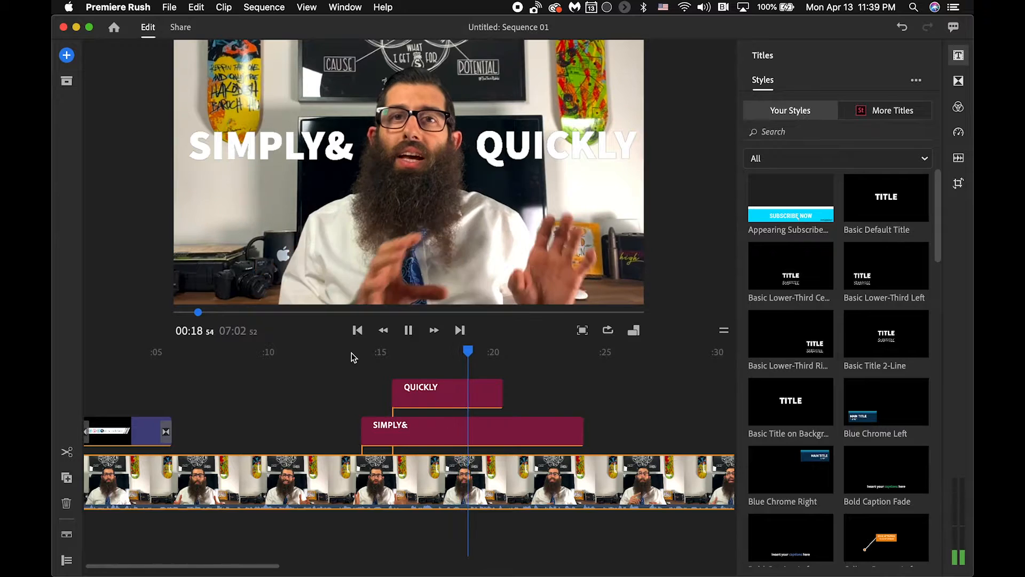
{"action": "key", "text": "space"}
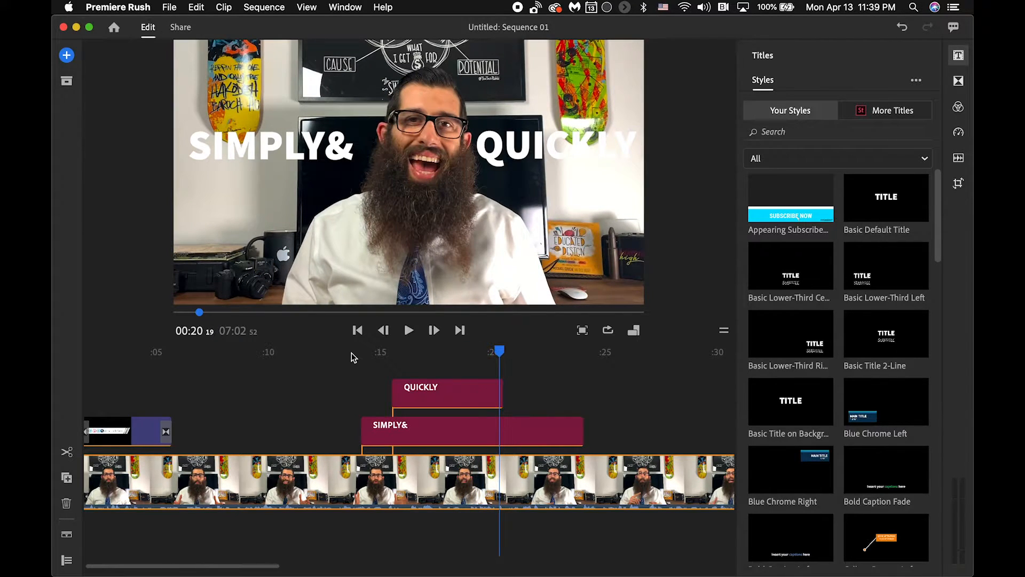
Shorten the QUICKLY title so it ends at about 19 seconds.
{"action": "left_click", "coordinate": [522, 435]}
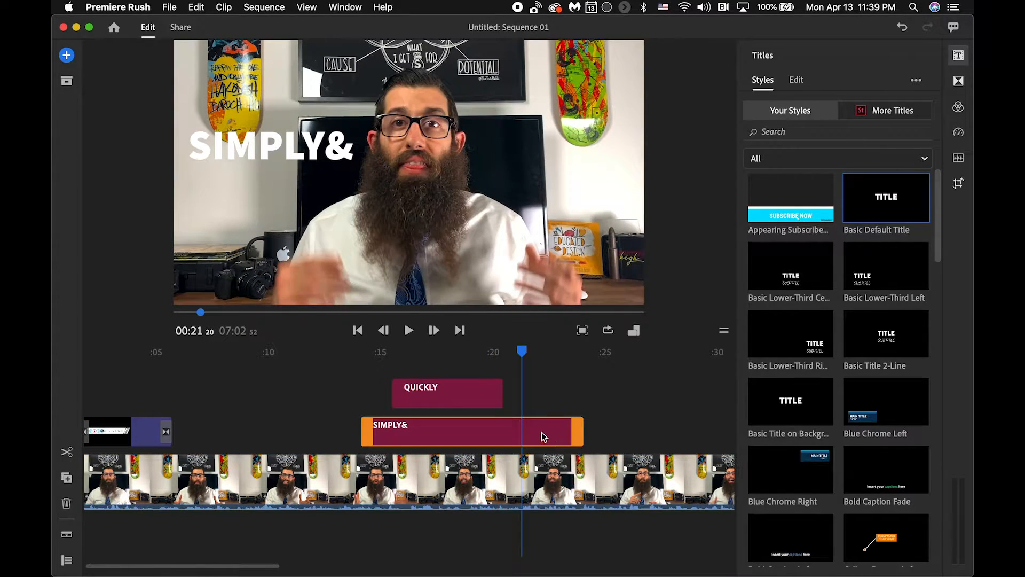
{"action": "left_click", "coordinate": [476, 395]}
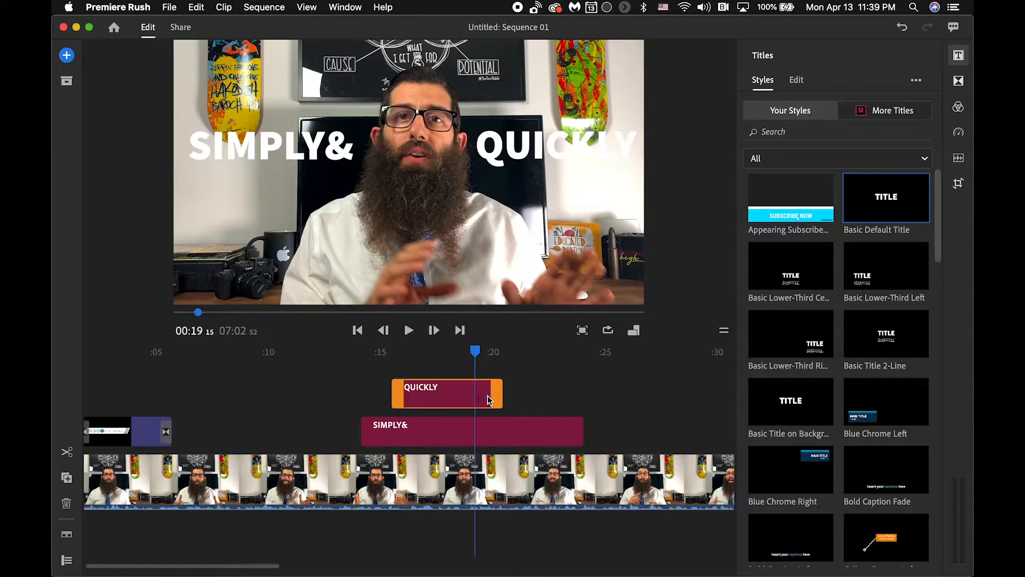
{"action": "left_click_drag", "start_coordinate": [493, 398], "coordinate": [468, 395]}
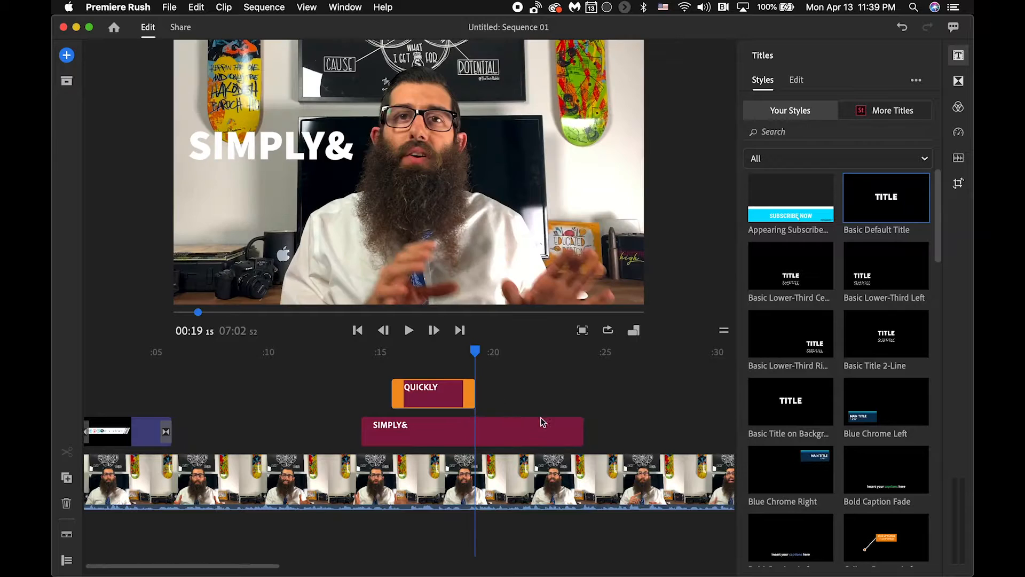
Shorten the SIMPLY& title so it ends together with the QUICKLY title.
{"action": "left_click", "coordinate": [566, 433]}
{"action": "left_click", "coordinate": [542, 430]}
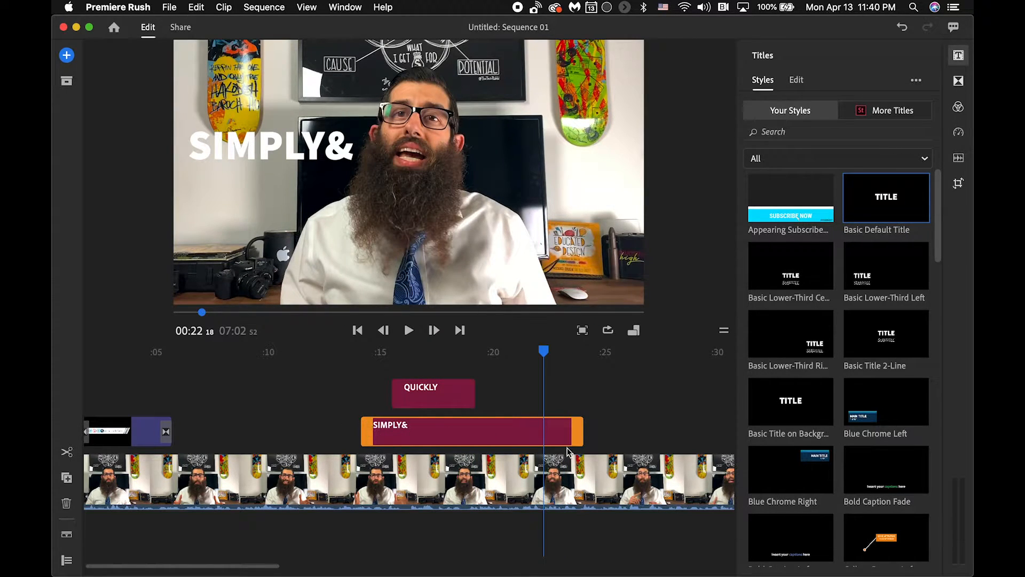
{"action": "left_click_drag", "start_coordinate": [581, 428], "coordinate": [465, 427]}
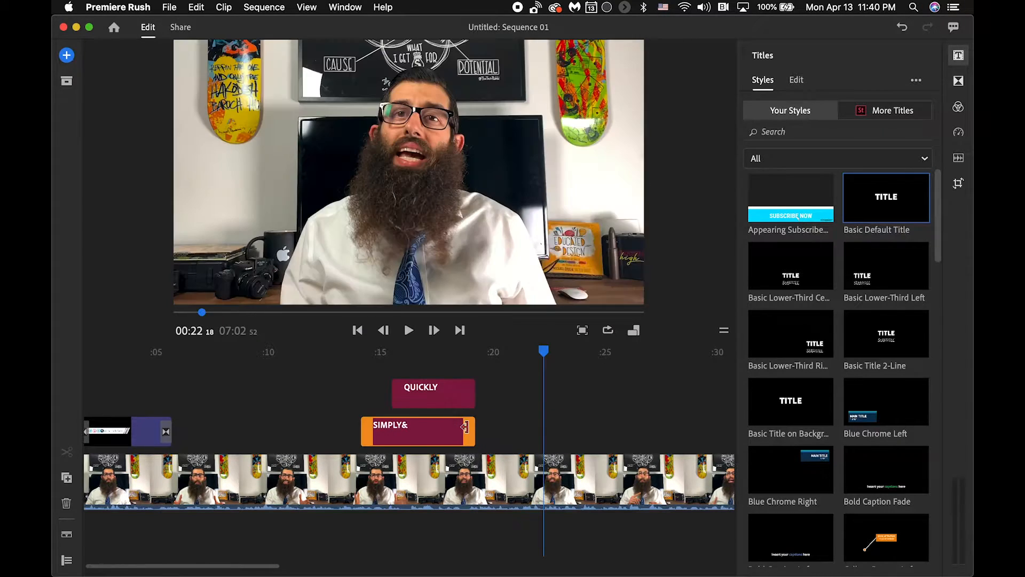
Play the sequence from before the two titles to check their shortened durations.
{"action": "left_click_drag", "start_coordinate": [509, 353], "coordinate": [340, 355]}
{"action": "key", "text": "space"}
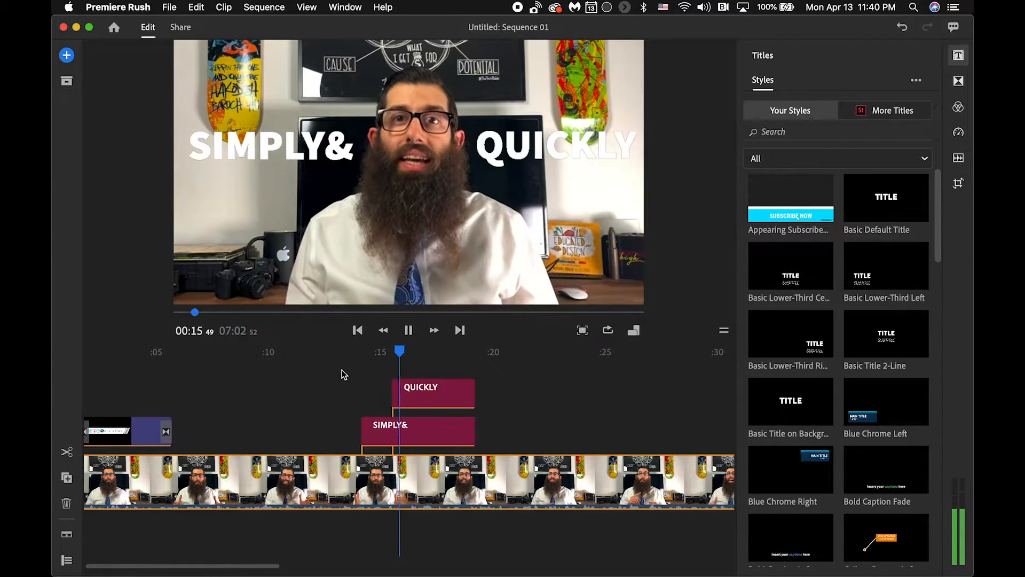
{"action": "key", "text": "space"}
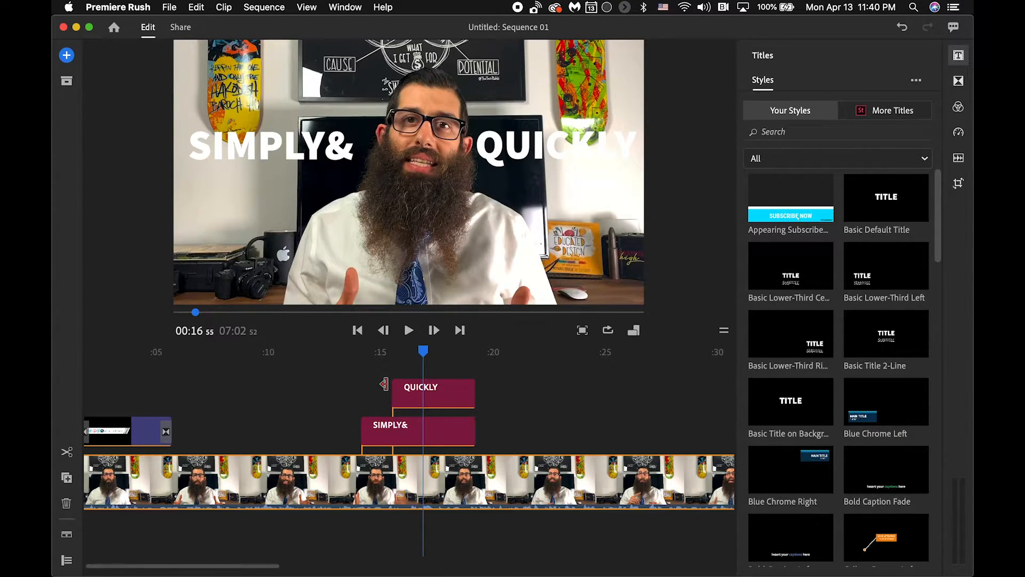
Make the QUICKLY title start slightly earlier on the timeline and play that section back.
{"action": "scroll", "coordinate": [384, 383], "scroll_direction": "up", "scroll_amount": 5}
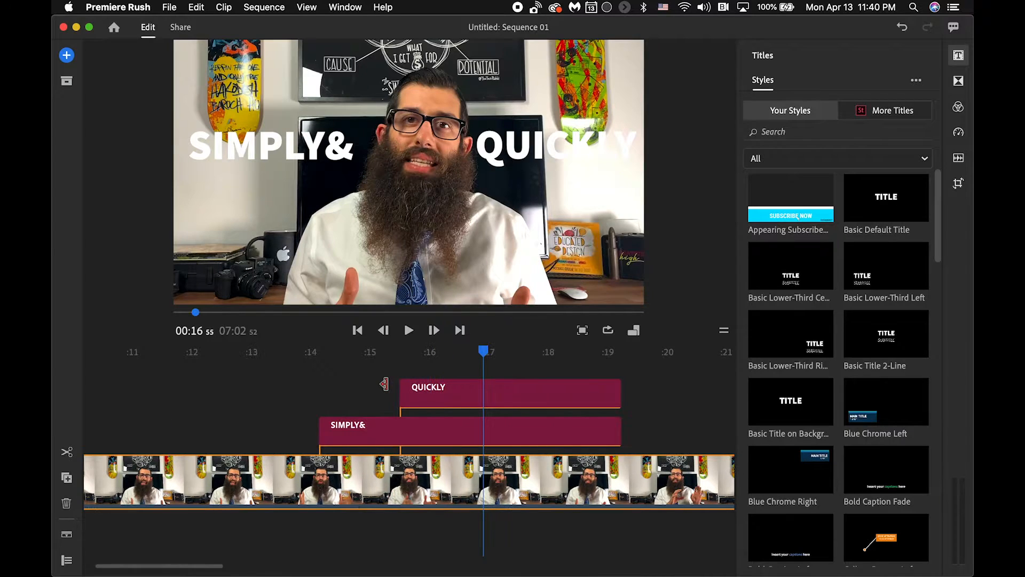
{"action": "scroll", "coordinate": [384, 384], "scroll_direction": "up", "scroll_amount": 6}
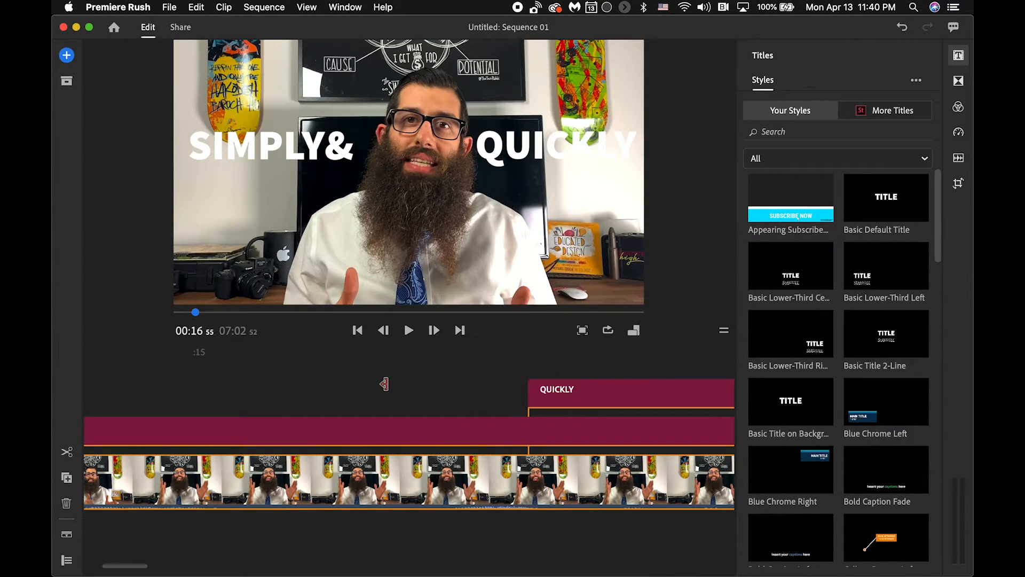
{"action": "left_click", "coordinate": [593, 394]}
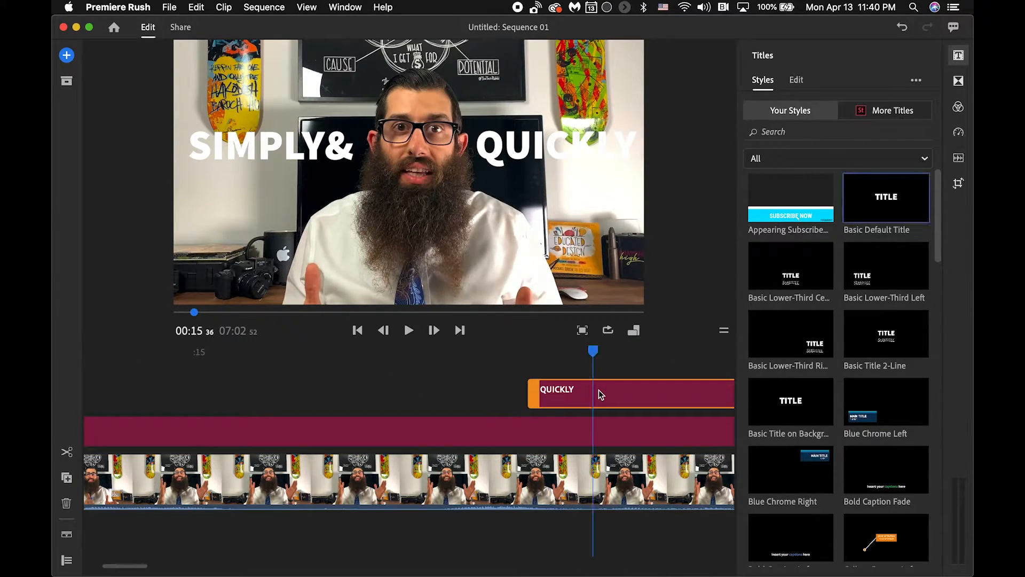
{"action": "left_click", "coordinate": [306, 6]}
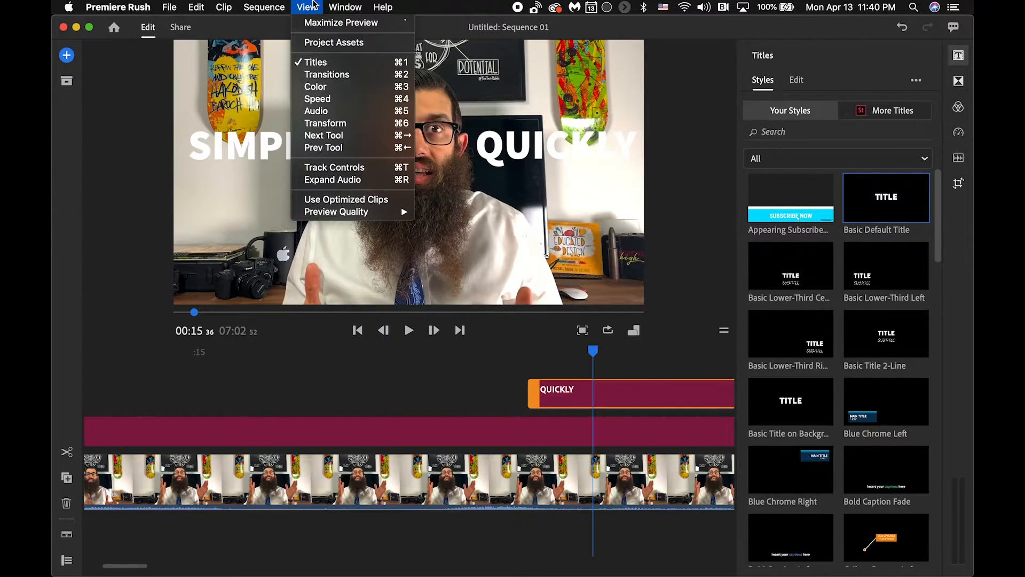
{"action": "mouse_move", "coordinate": [264, 5]}
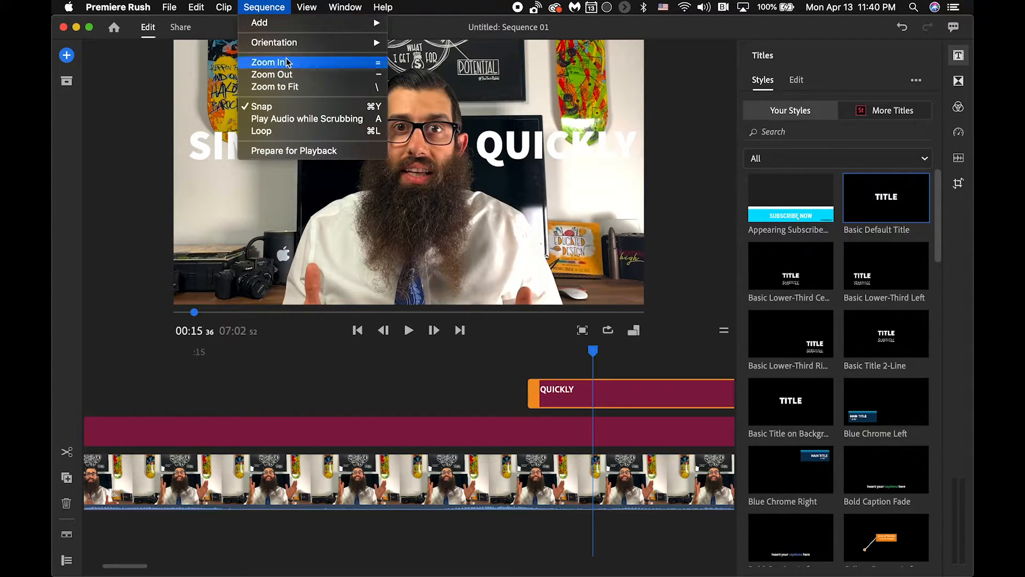
{"action": "left_click", "coordinate": [565, 395]}
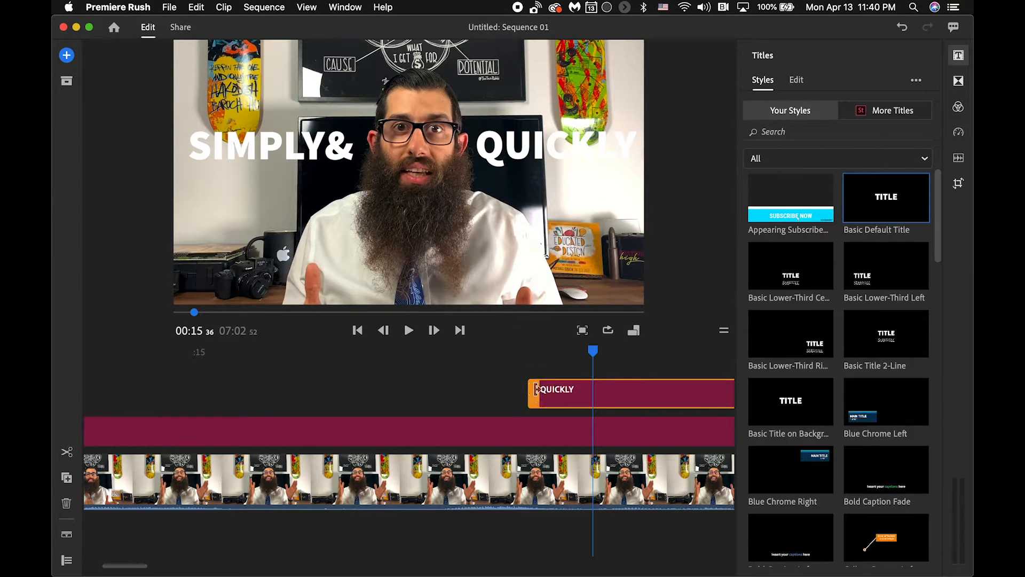
{"action": "left_click_drag", "start_coordinate": [615, 391], "coordinate": [461, 363]}
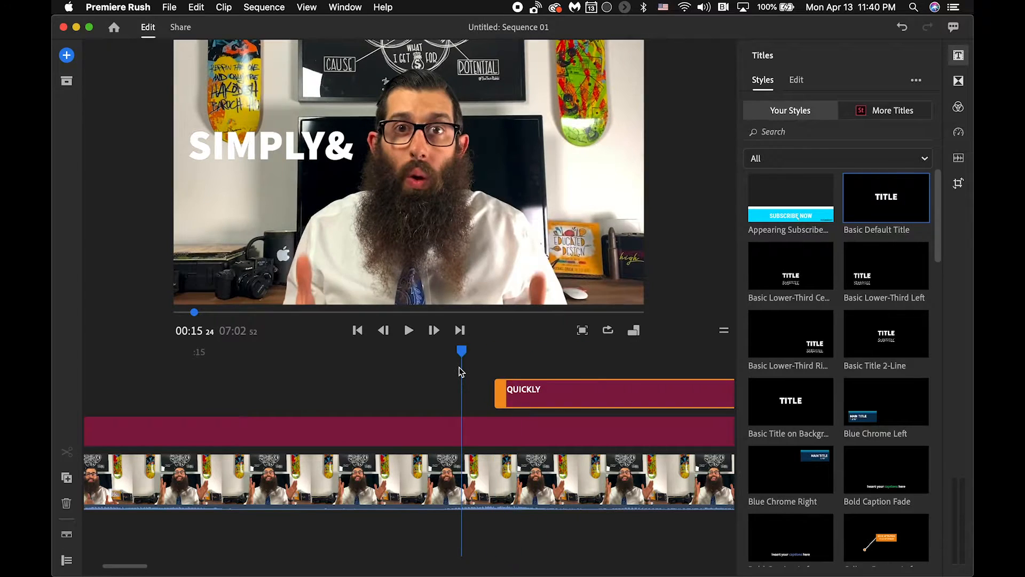
{"action": "key", "text": "space"}
{"action": "key", "text": "space"}
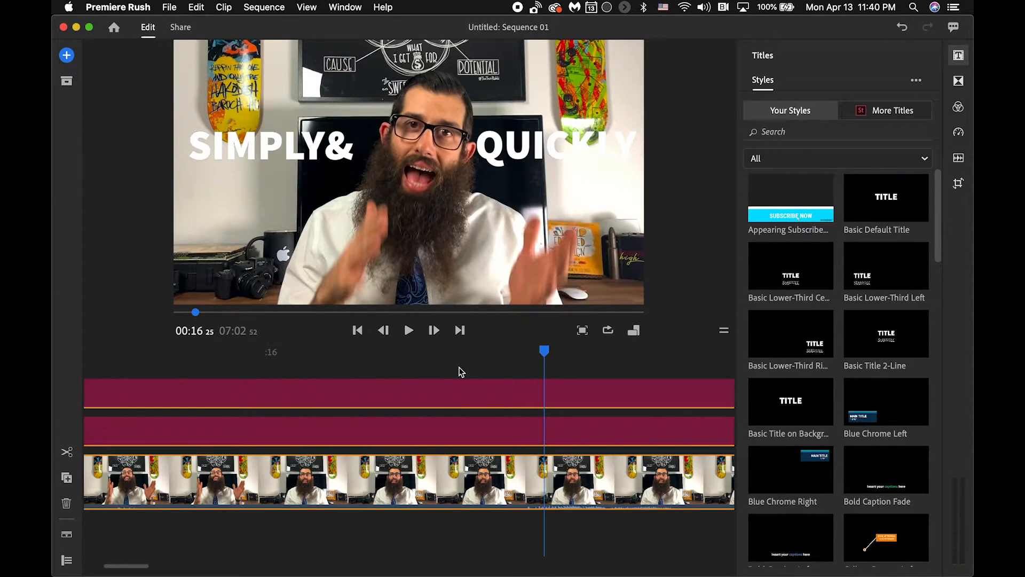
Open the QUICKLY title's text settings and turn on its text shadow.
{"action": "scroll", "coordinate": [459, 368], "scroll_direction": "down", "scroll_amount": 5}
{"action": "scroll", "coordinate": [460, 370], "scroll_direction": "down", "scroll_amount": 2}
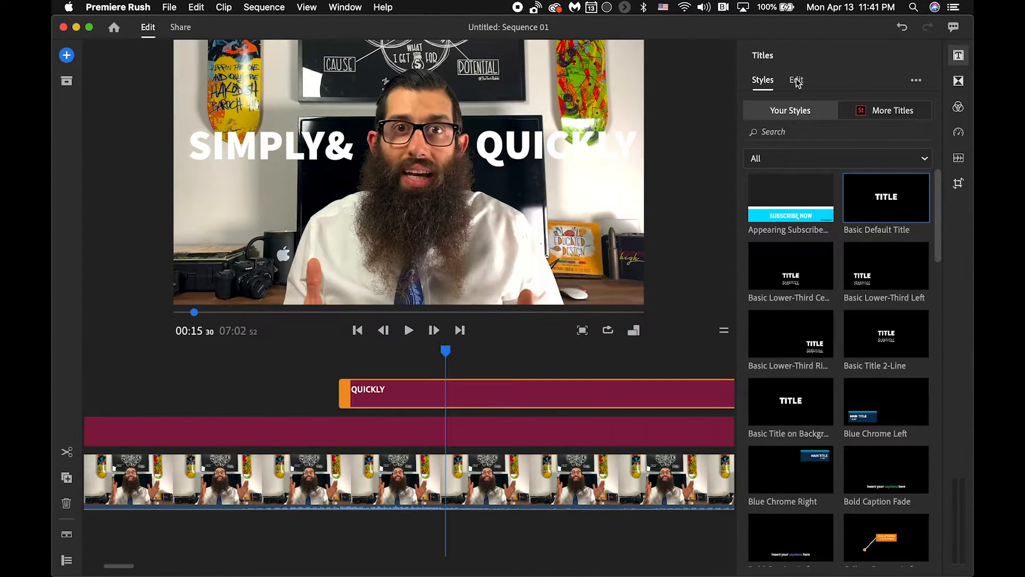
{"action": "left_click", "coordinate": [796, 80]}
{"action": "left_click", "coordinate": [756, 114]}
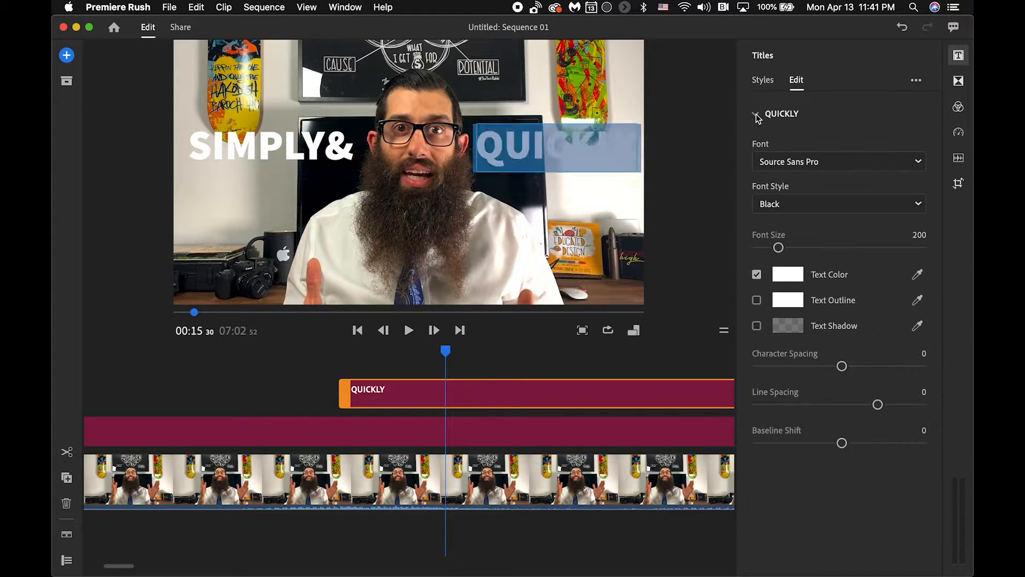
{"action": "left_click", "coordinate": [757, 326]}
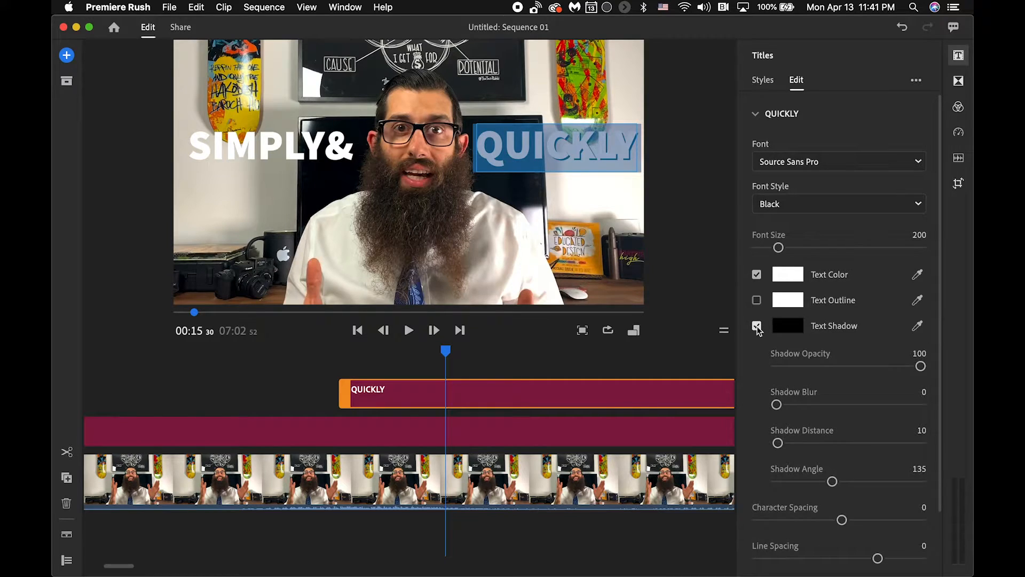
Set the QUICKLY title's shadow color to a dark blue of about 142950.
{"action": "left_click", "coordinate": [780, 330]}
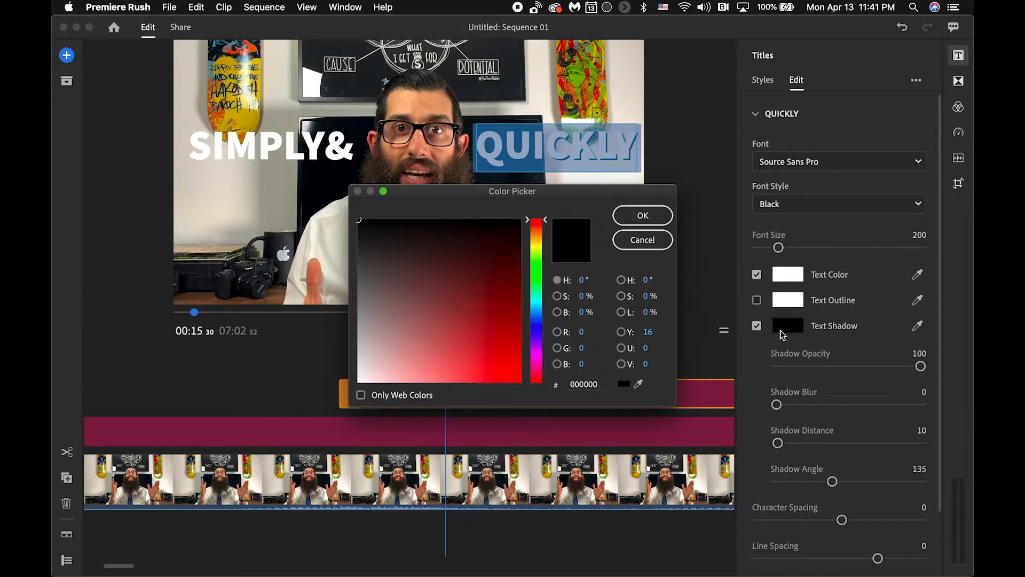
{"action": "left_click", "coordinate": [538, 321]}
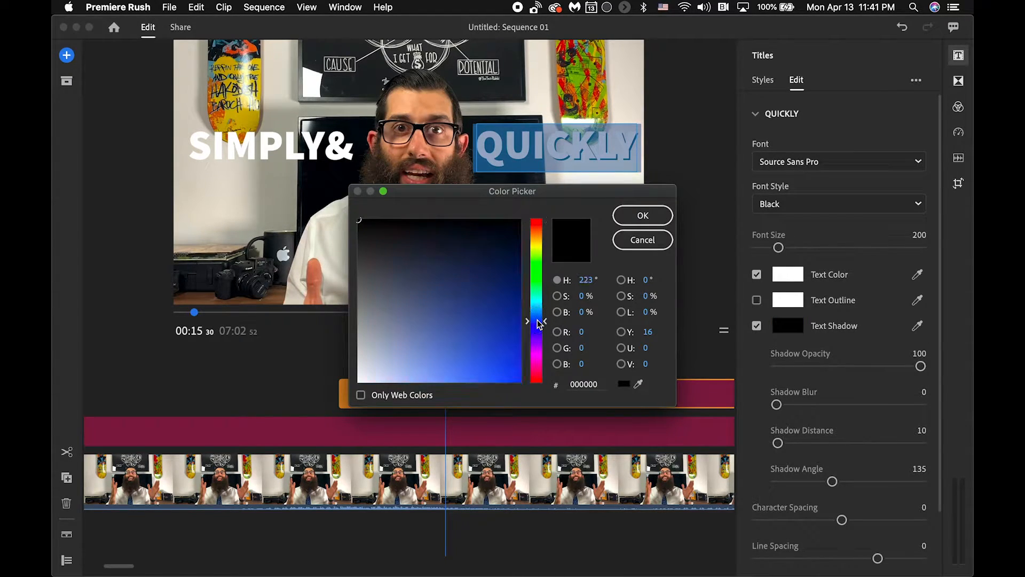
{"action": "mouse_move", "coordinate": [498, 290]}
{"action": "left_mouse_down"}
{"action": "mouse_move", "coordinate": [481, 258]}
{"action": "mouse_move", "coordinate": [507, 279]}
{"action": "mouse_move", "coordinate": [500, 317]}
{"action": "mouse_move", "coordinate": [493, 289]}
{"action": "left_mouse_up"}
{"action": "left_click_drag", "start_coordinate": [527, 322], "coordinate": [528, 320]}
{"action": "left_click_drag", "start_coordinate": [481, 272], "coordinate": [476, 268]}
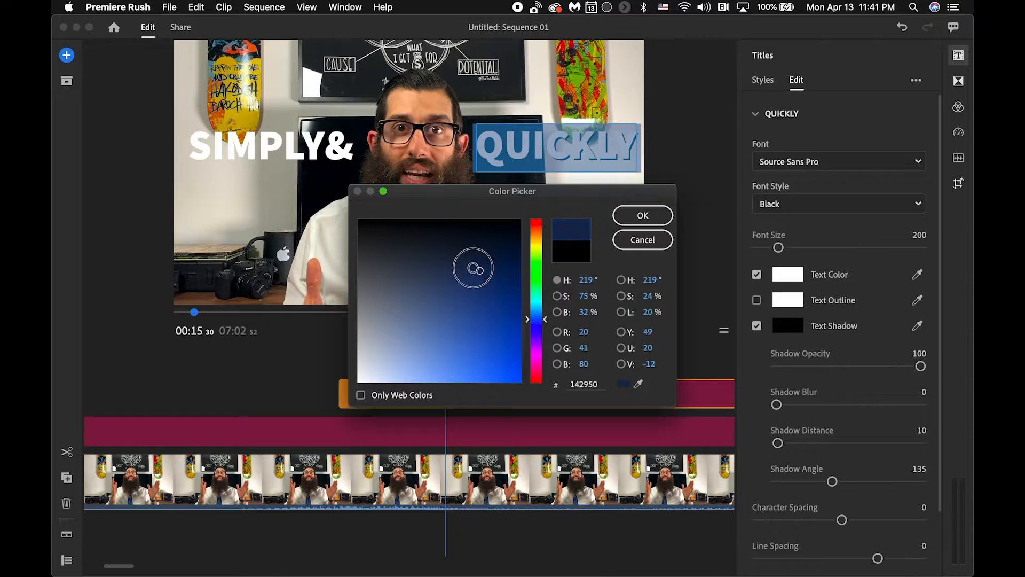
{"action": "left_click", "coordinate": [642, 216]}
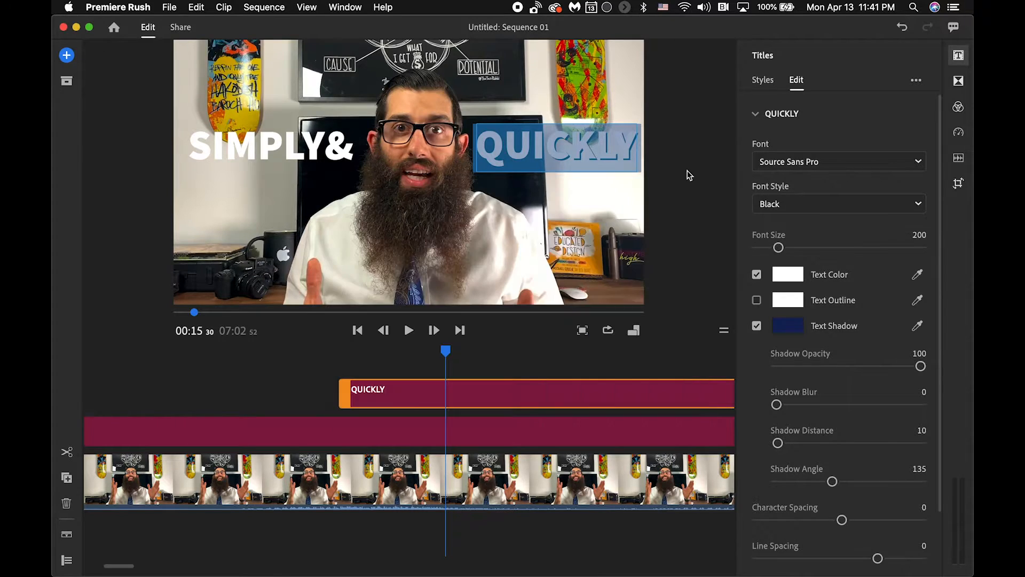
Turn on the text shadow for the SIMPLY& title and give it a dark blue color matching the QUICKLY title.
{"action": "left_click", "coordinate": [237, 152]}
{"action": "left_click", "coordinate": [362, 426]}
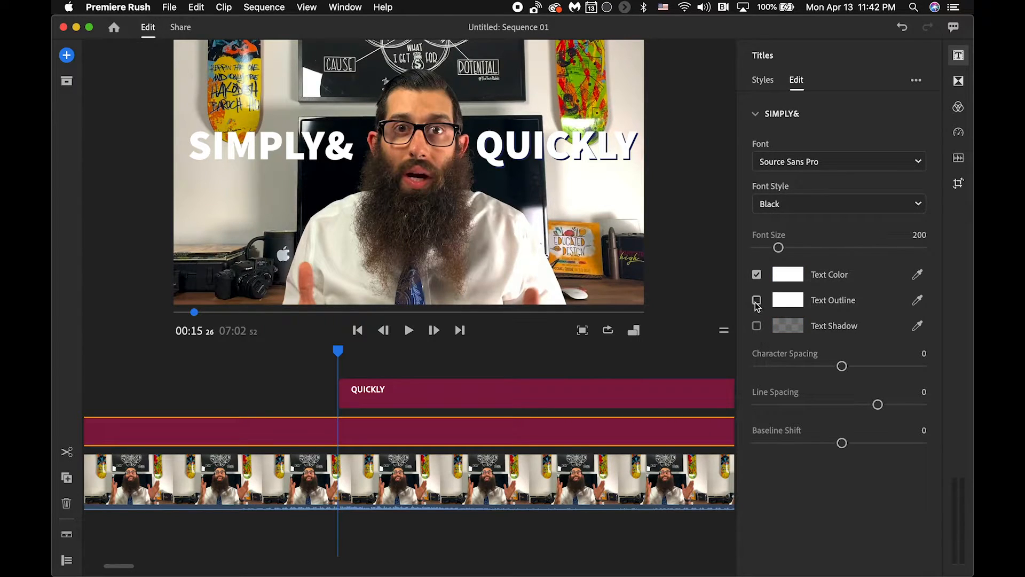
{"action": "left_click", "coordinate": [756, 326]}
{"action": "left_click", "coordinate": [788, 326]}
{"action": "left_click", "coordinate": [696, 373]}
{"action": "type", "text": "1a237e"}
{"action": "key", "text": "Return"}
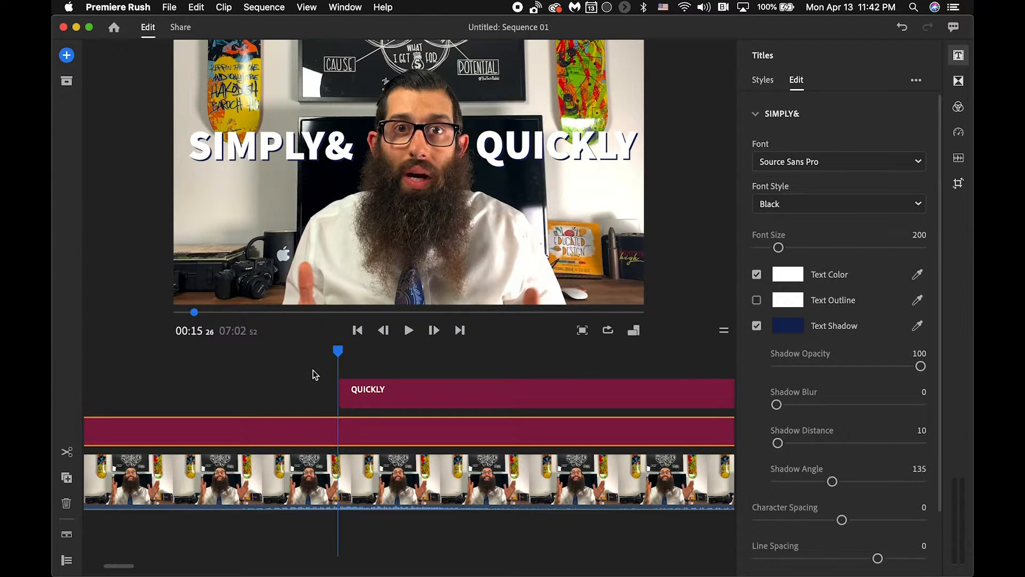
{"action": "scroll", "coordinate": [312, 370], "scroll_direction": "down", "scroll_amount": 10}
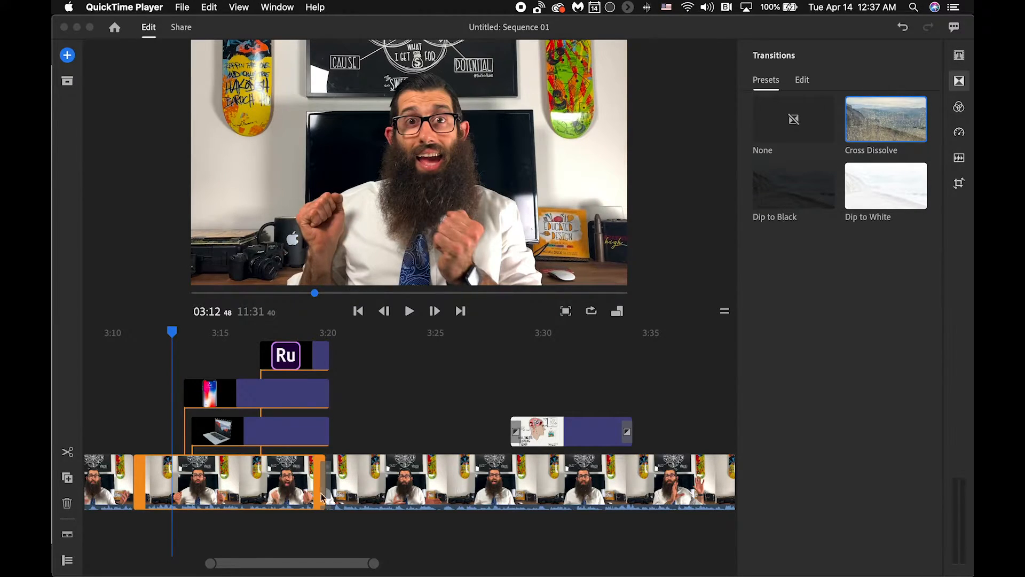
Scrub and play back the section from about 3:12 to 3:15 to check when the phone and laptop overlays appear.
{"action": "left_click", "coordinate": [172, 333]}
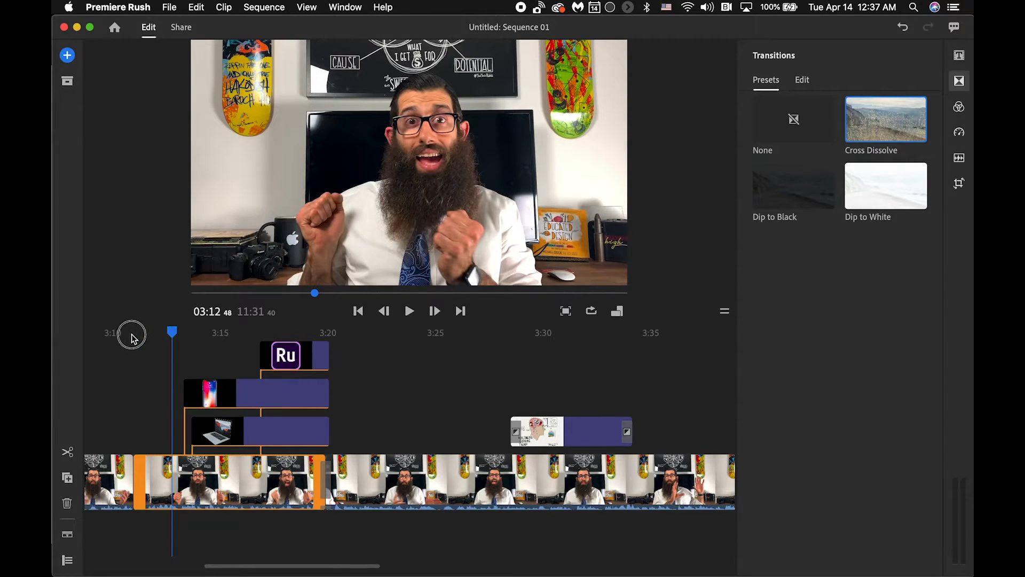
{"action": "mouse_move", "coordinate": [172, 333]}
{"action": "left_mouse_down"}
{"action": "mouse_move", "coordinate": [142, 334]}
{"action": "mouse_move", "coordinate": [191, 337]}
{"action": "left_mouse_up"}
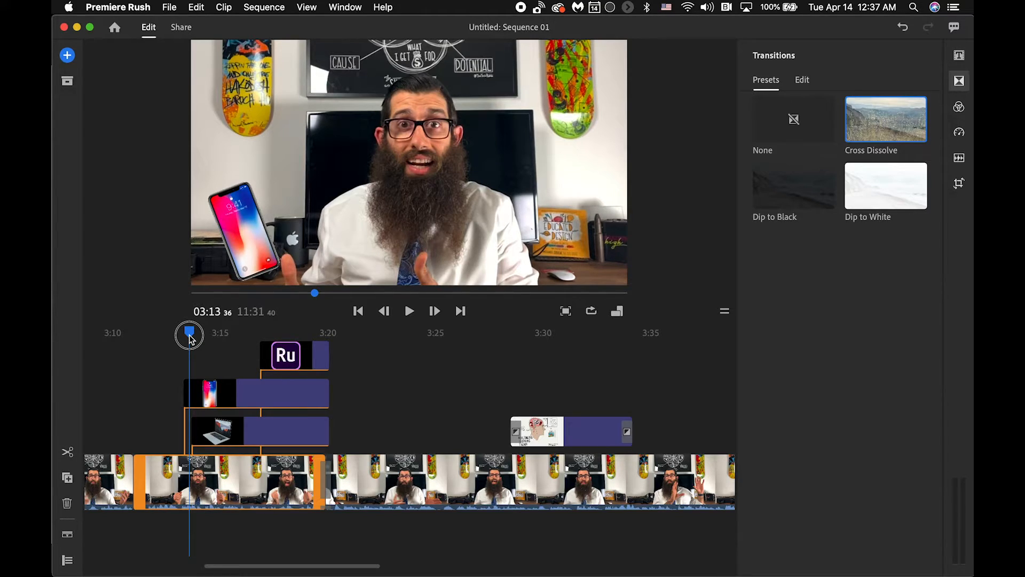
{"action": "left_click_drag", "start_coordinate": [189, 340], "coordinate": [161, 339]}
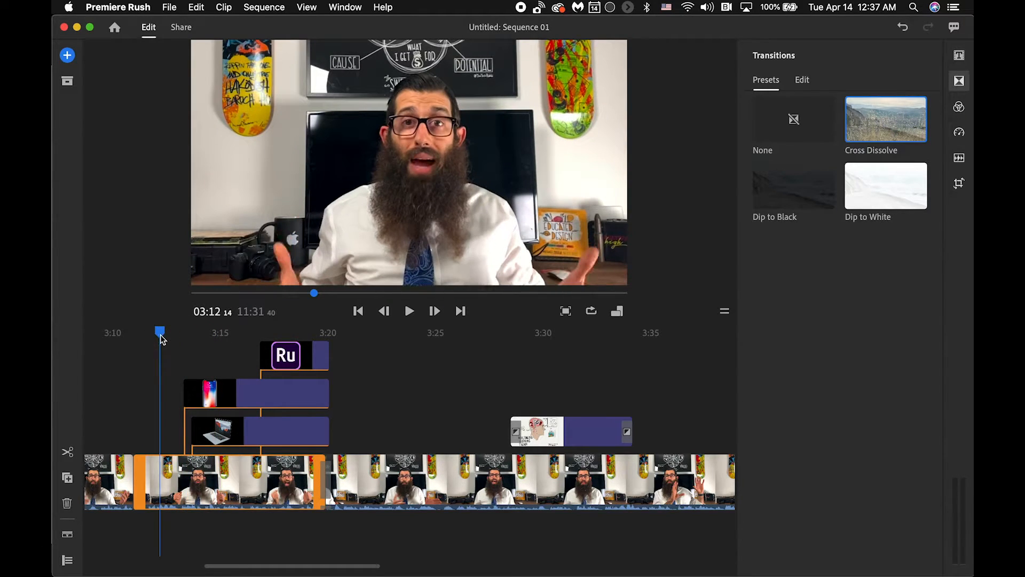
{"action": "key", "text": "space"}
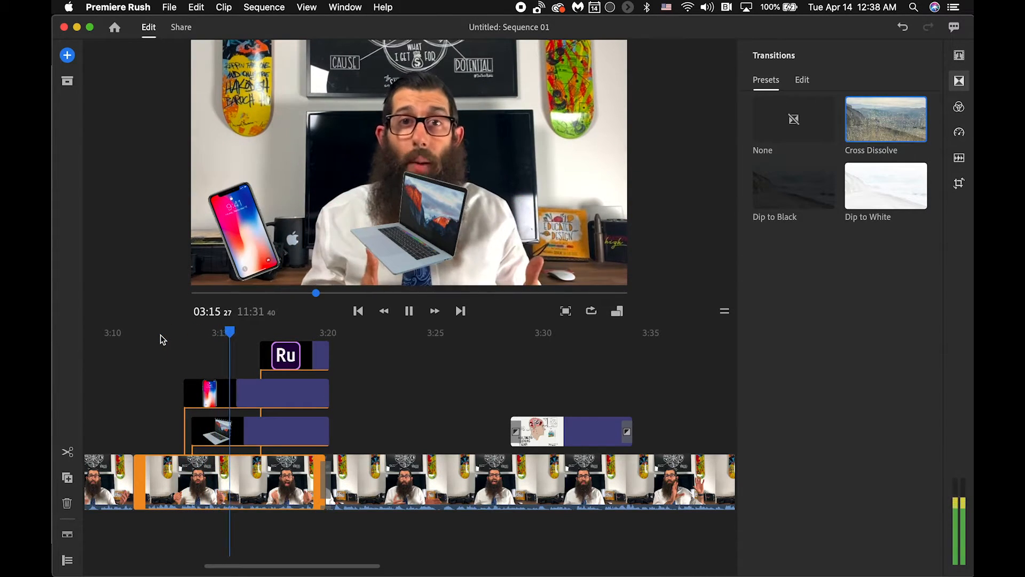
{"action": "key", "text": "space"}
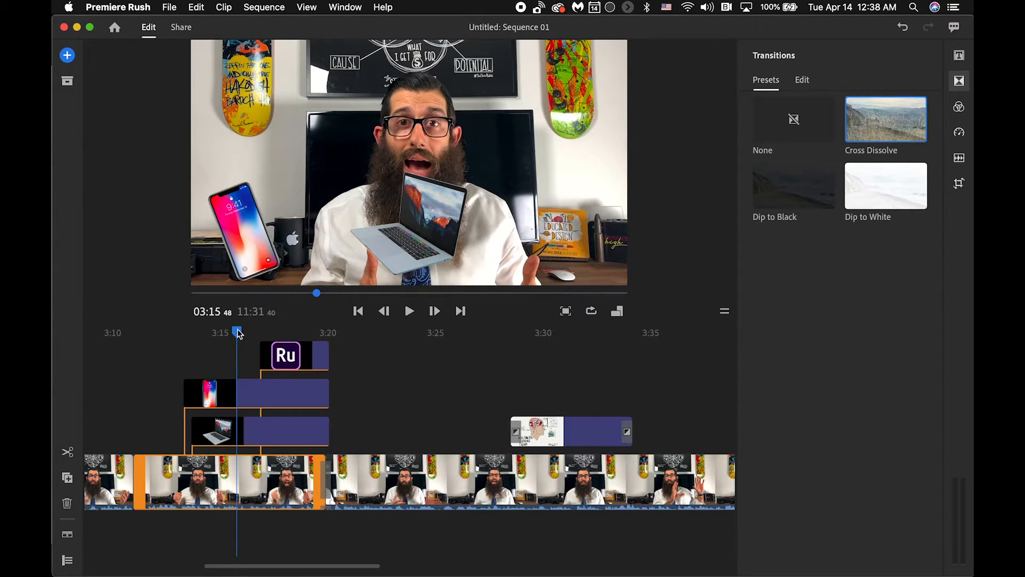
Move the laptop overlay clip later so it starts at about 3:15.
{"action": "left_click_drag", "start_coordinate": [238, 332], "coordinate": [234, 332]}
{"action": "left_click", "coordinate": [218, 437]}
{"action": "left_click_drag", "start_coordinate": [218, 437], "coordinate": [248, 435]}
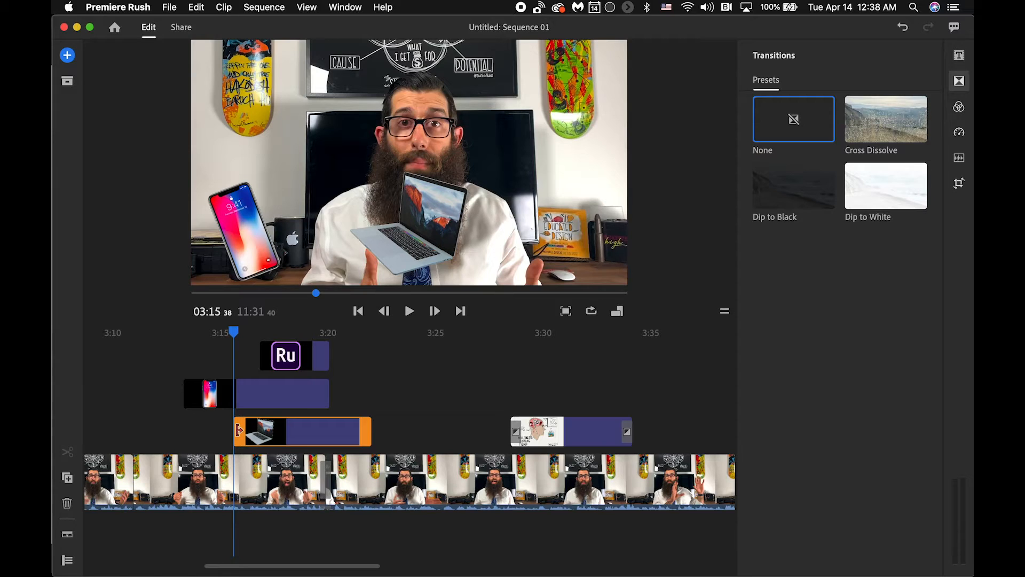
Move the Ru logo clip to start at about 3:17 and make all three overlay clips end at the same point.
{"action": "key", "text": "space"}
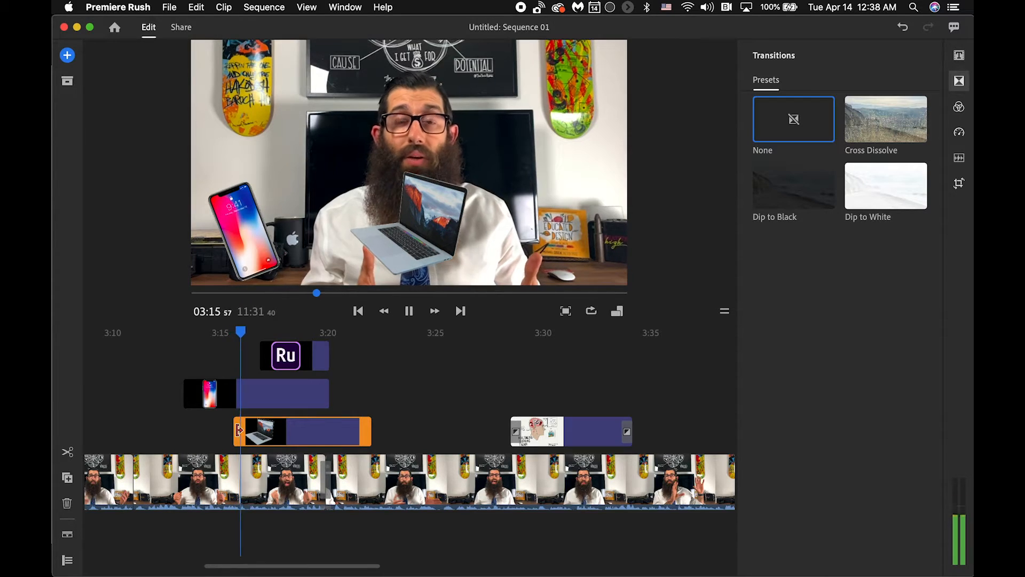
{"action": "key", "text": "space"}
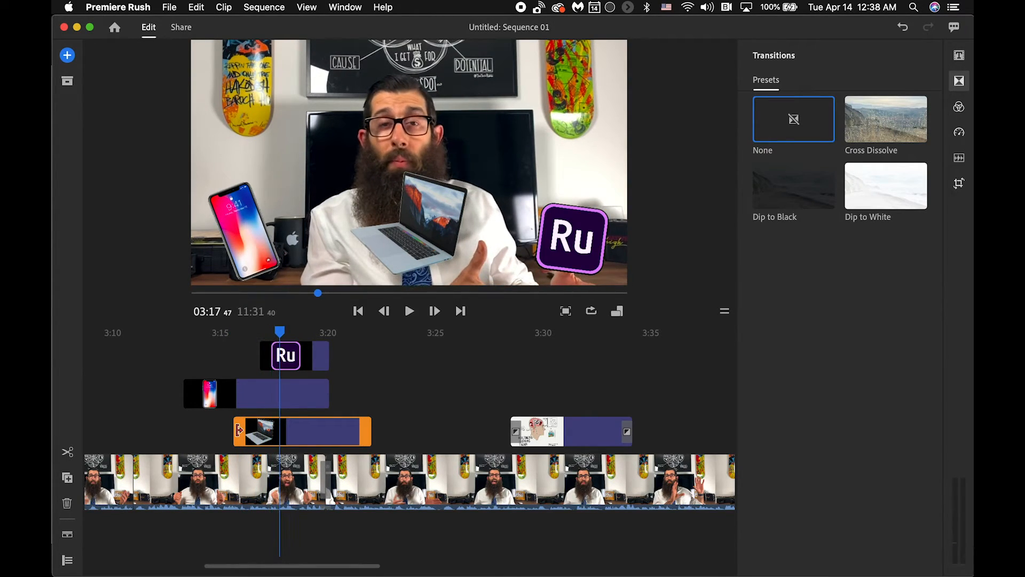
{"action": "left_click", "coordinate": [298, 362]}
{"action": "left_click_drag", "start_coordinate": [298, 361], "coordinate": [348, 388]}
{"action": "left_click_drag", "start_coordinate": [362, 424], "coordinate": [345, 429]}
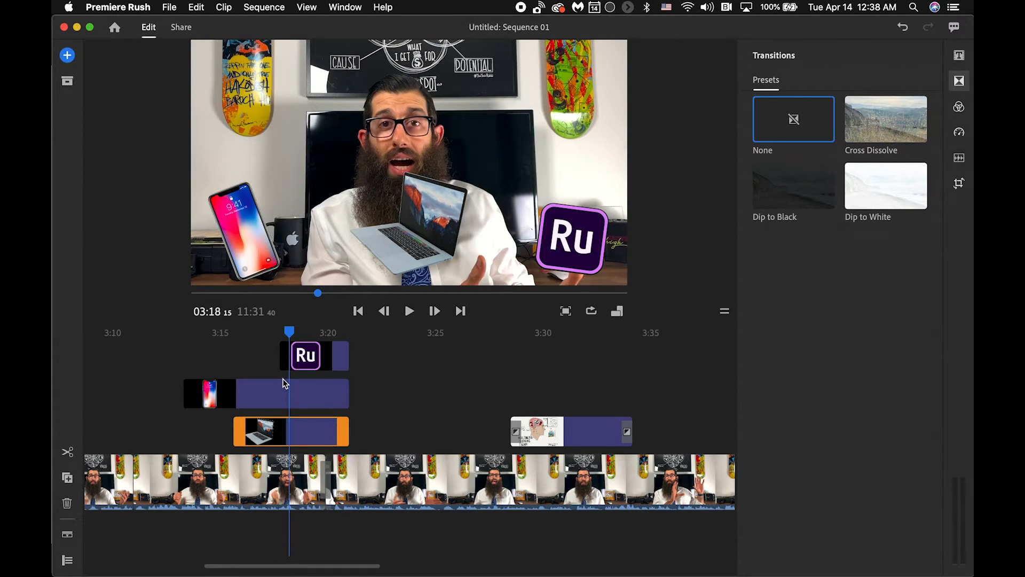
Play back the overlay section and make the laptop and Ru logo clips start slightly earlier to match the speech.
{"action": "left_click_drag", "start_coordinate": [289, 332], "coordinate": [174, 337]}
{"action": "key", "text": "space"}
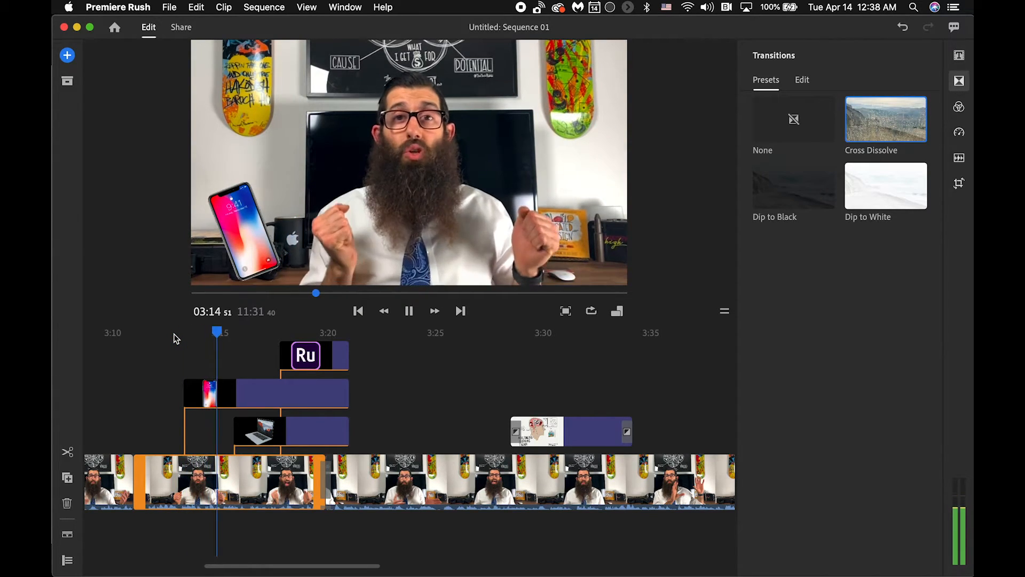
{"action": "key", "text": "space"}
{"action": "left_click_drag", "start_coordinate": [238, 332], "coordinate": [183, 338]}
{"action": "key", "text": "space"}
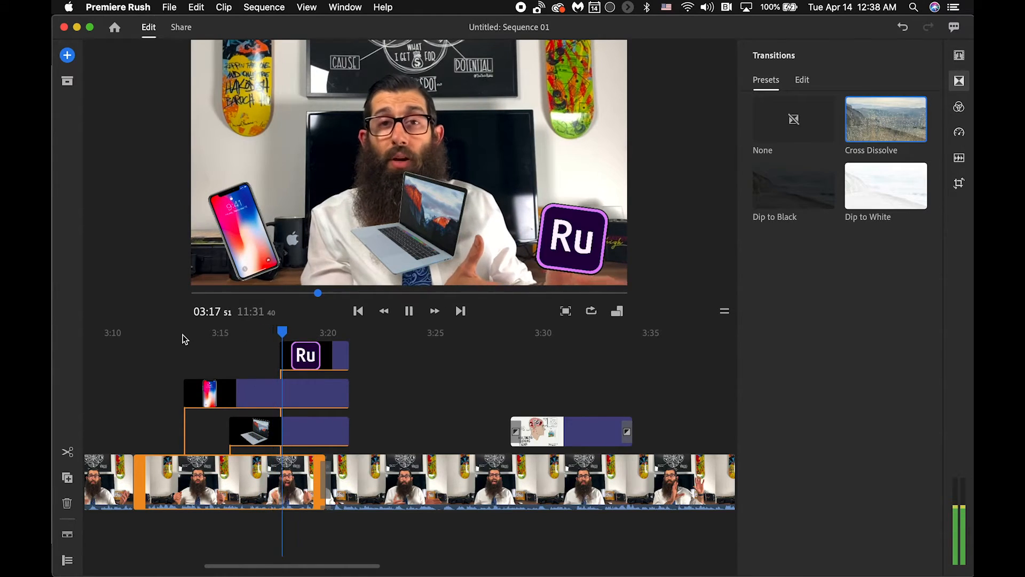
{"action": "key", "text": "space"}
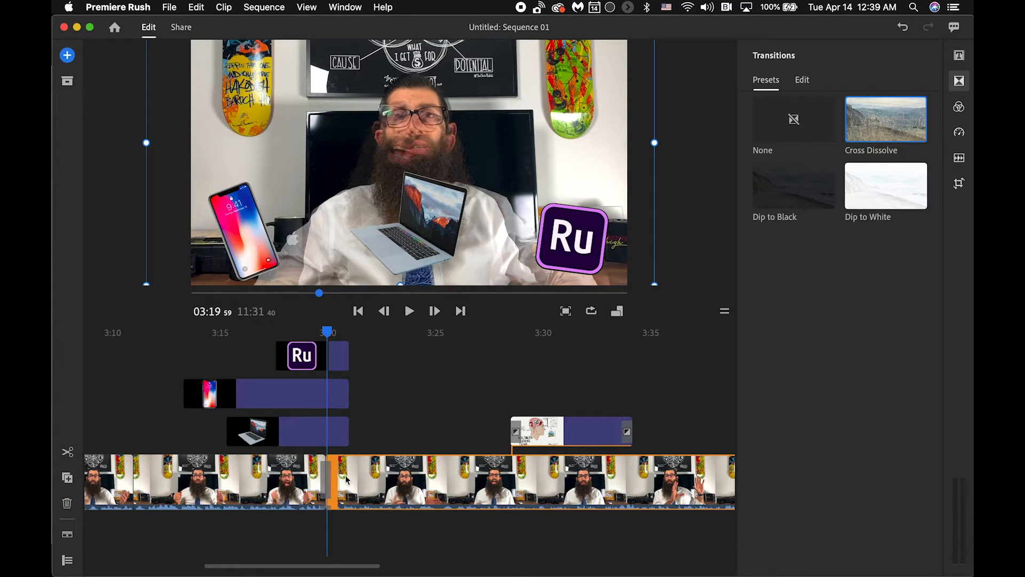
Select the Ru logo clip and nudge its overlay slightly upward in the preview.
{"action": "left_click", "coordinate": [310, 358]}
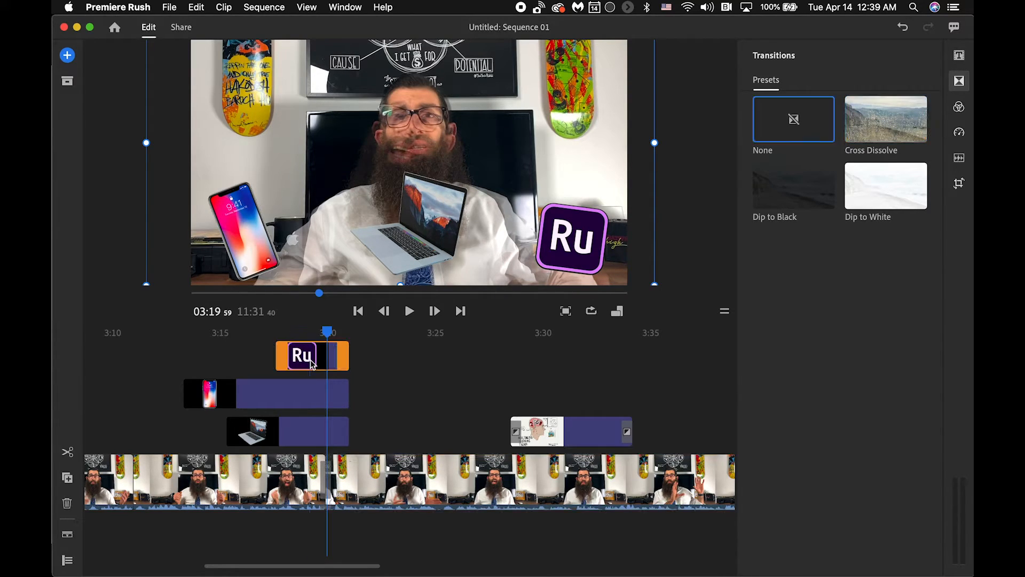
{"action": "left_click", "coordinate": [565, 247]}
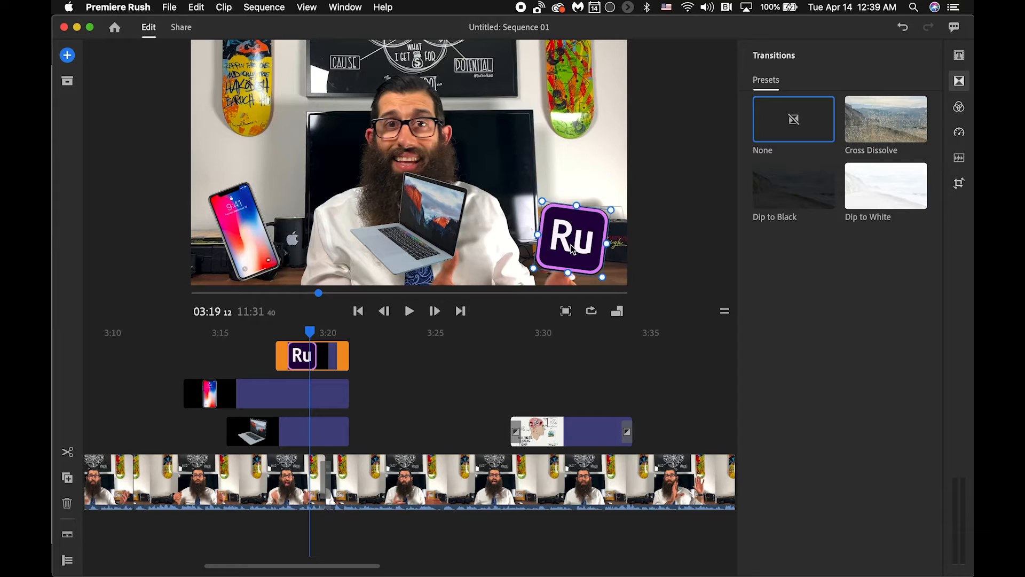
{"action": "mouse_move", "coordinate": [565, 247]}
{"action": "left_mouse_down"}
{"action": "mouse_move", "coordinate": [560, 227]}
{"action": "mouse_move", "coordinate": [564, 238]}
{"action": "left_mouse_up"}
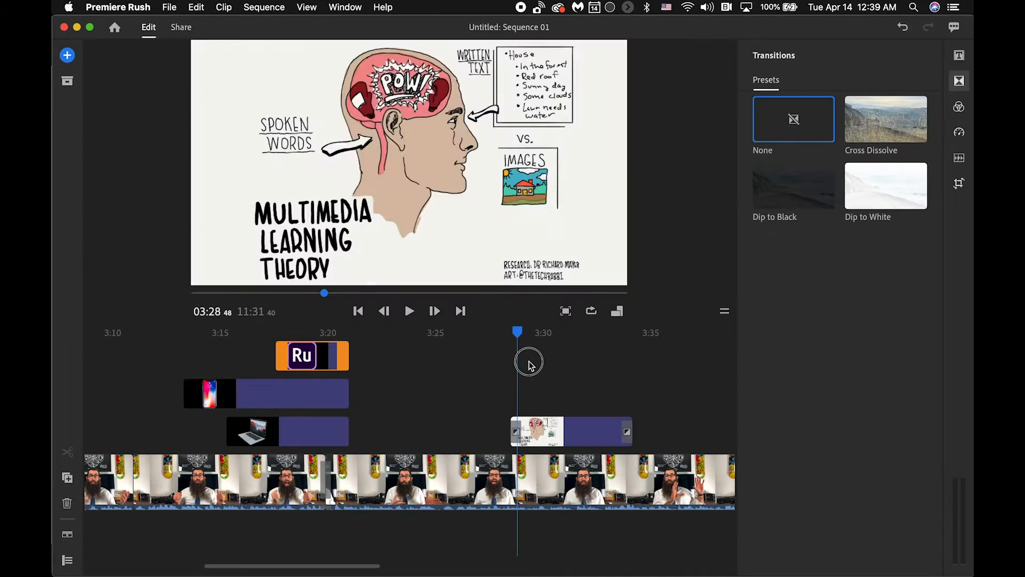
Review the transition presets of the Multimedia Learning Theory image clip and scrub through to its end at about 3:34.
{"action": "left_click_drag", "start_coordinate": [528, 362], "coordinate": [507, 365]}
{"action": "left_click", "coordinate": [555, 430]}
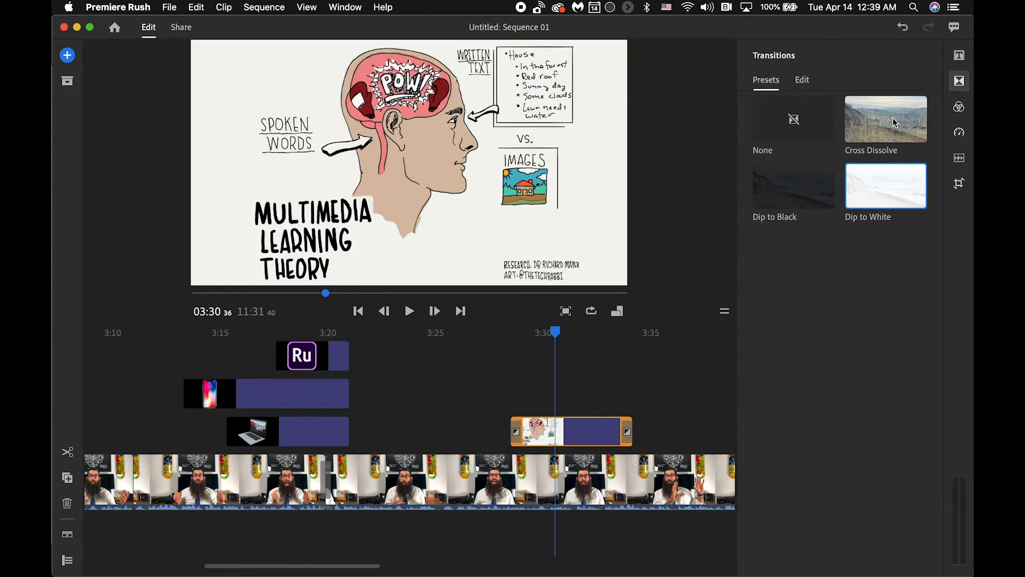
{"action": "left_click", "coordinate": [960, 83]}
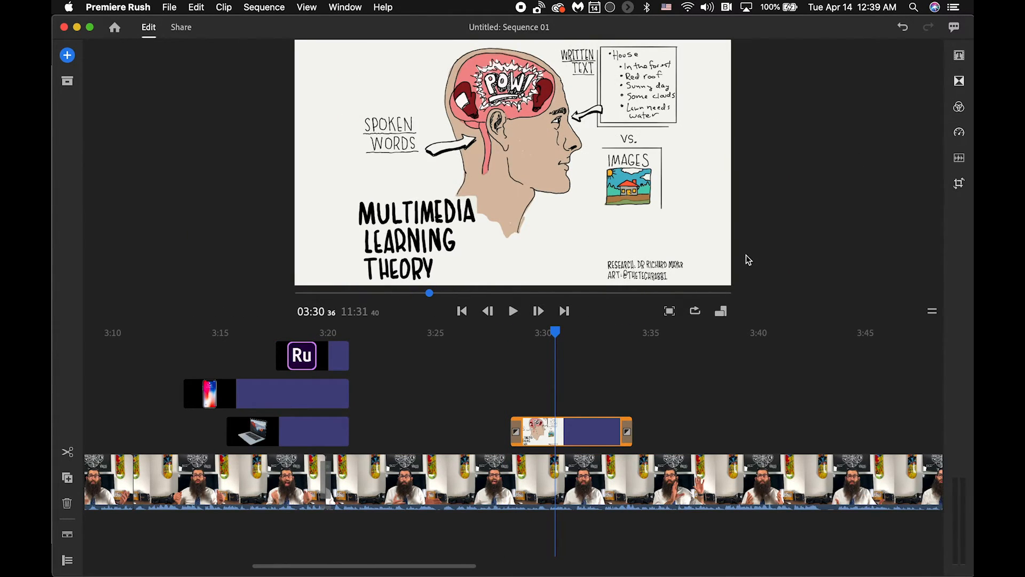
{"action": "left_click", "coordinate": [959, 82]}
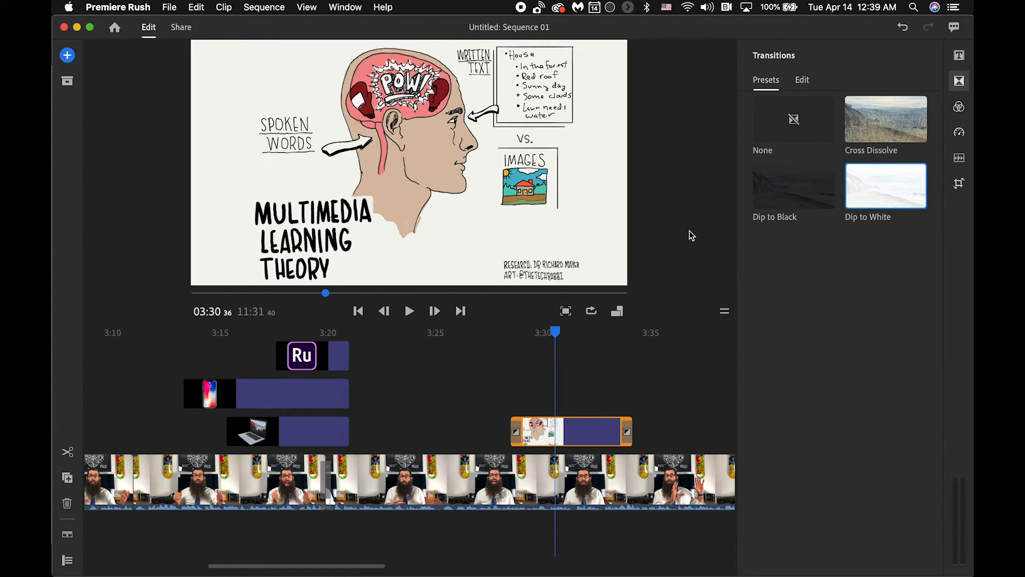
{"action": "left_click", "coordinate": [555, 333]}
{"action": "left_click_drag", "start_coordinate": [555, 335], "coordinate": [635, 350]}
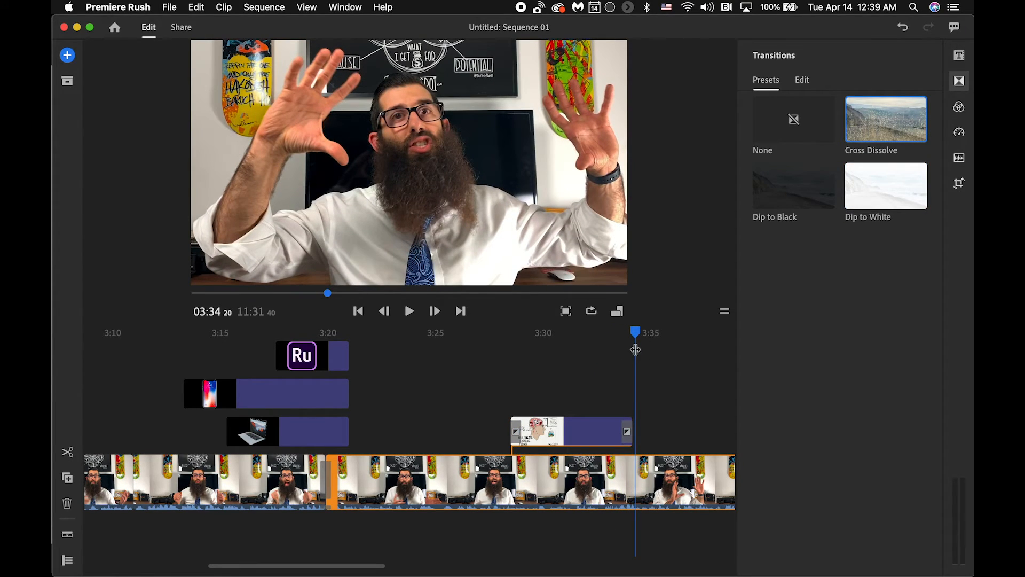